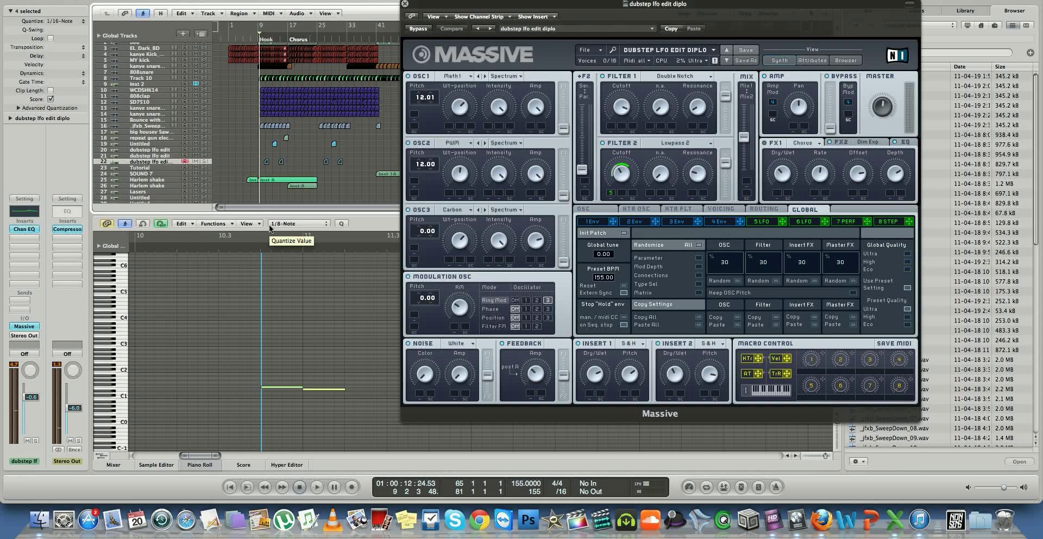
- Load a stereo instance of Native Instruments Massive on the Tutorial track
{"action": "left_click_drag", "start_coordinate": [599, 4], "coordinate": [701, 0]}
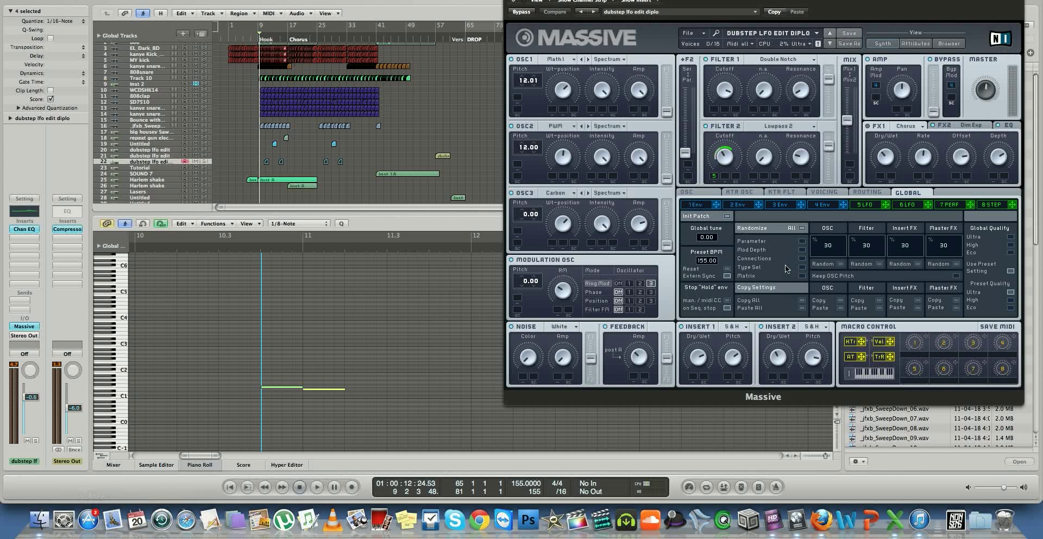
{"action": "left_click", "coordinate": [145, 167]}
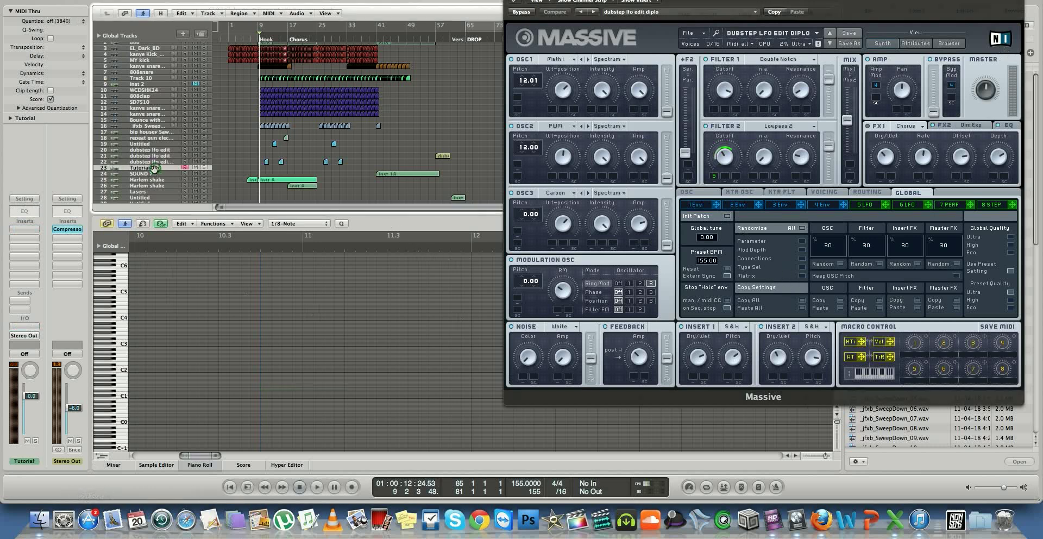
{"action": "left_click", "coordinate": [26, 328]}
{"action": "mouse_move", "coordinate": [38, 486]}
{"action": "mouse_move", "coordinate": [161, 485]}
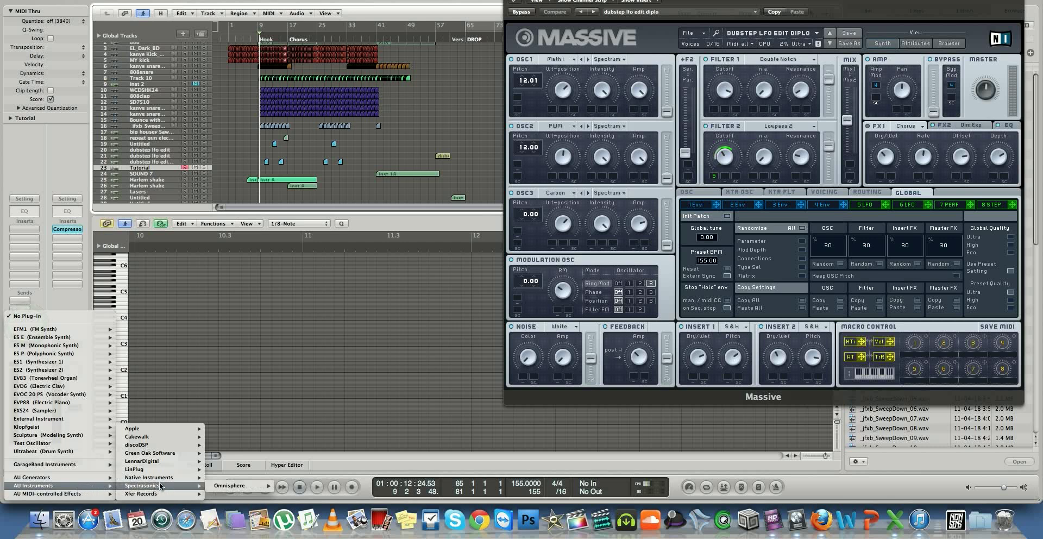
{"action": "mouse_move", "coordinate": [234, 485]}
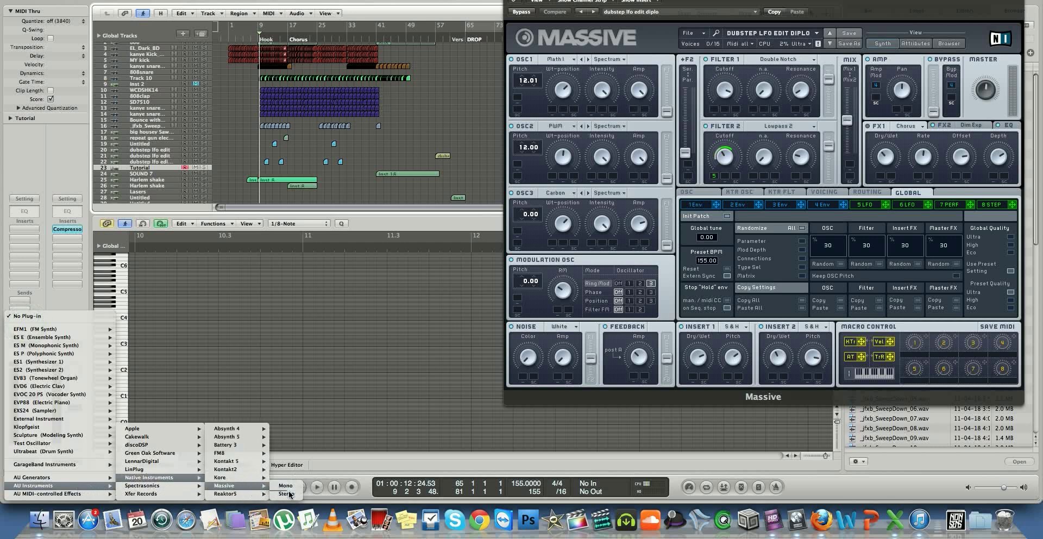
{"action": "left_click", "coordinate": [289, 494]}
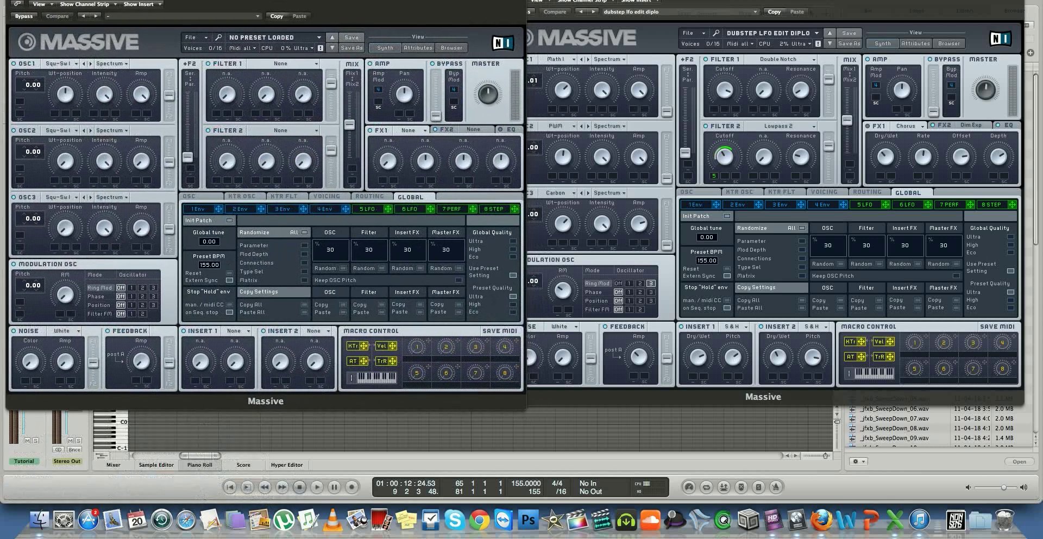
- Arrange the new Massive window and the reference patch window side by side
{"action": "left_click_drag", "start_coordinate": [347, 11], "coordinate": [338, 4]}
{"action": "mouse_move", "coordinate": [712, 6]}
{"action": "left_mouse_down"}
{"action": "mouse_move", "coordinate": [742, 1]}
{"action": "mouse_move", "coordinate": [726, 0]}
{"action": "left_mouse_up"}
{"action": "left_click_drag", "start_coordinate": [348, 4], "coordinate": [358, 0]}
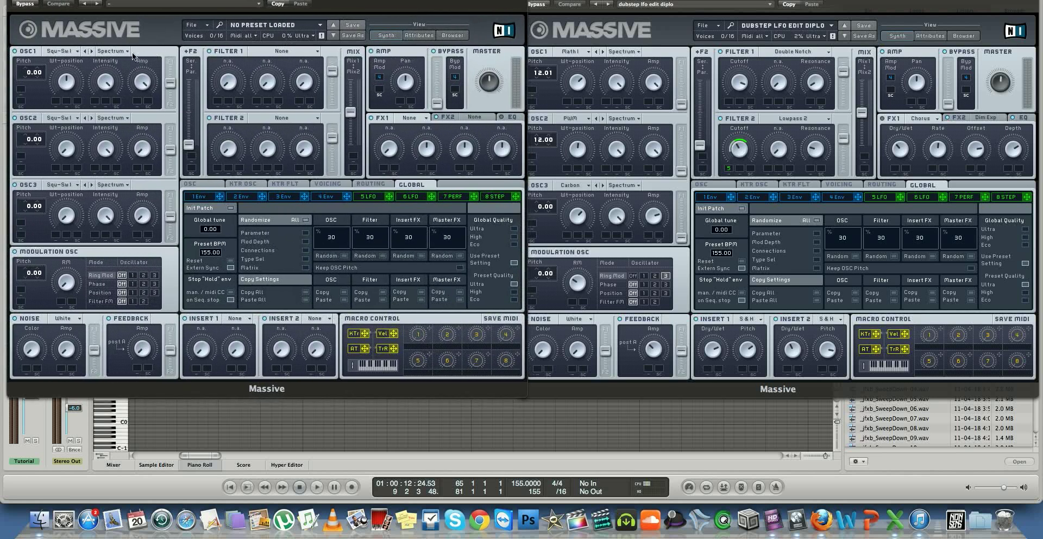
- Set the OSC1 wavetable to Roughmath I and adjust its Wt-position to match the reference patch
{"action": "left_click", "coordinate": [68, 53]}
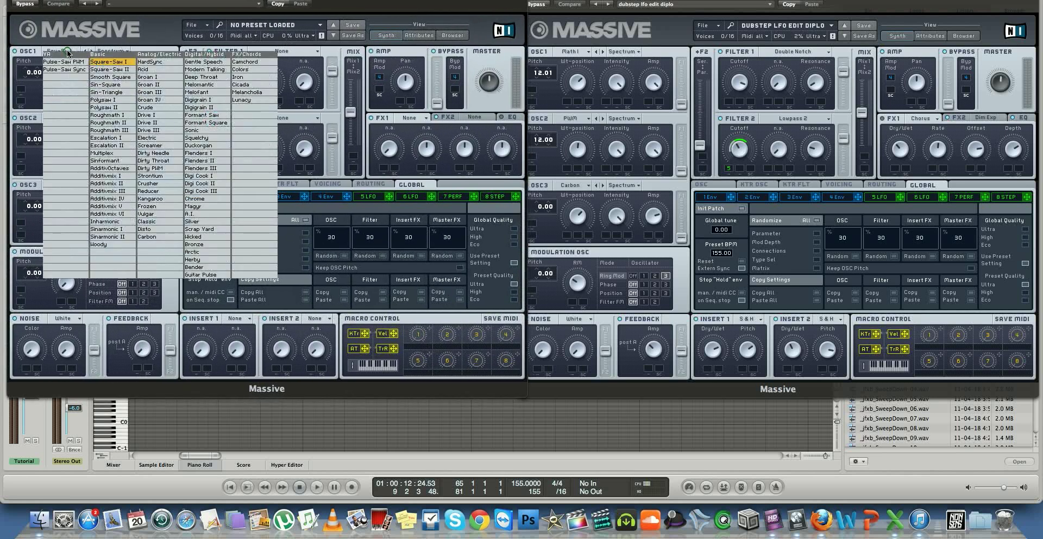
{"action": "left_click", "coordinate": [114, 120]}
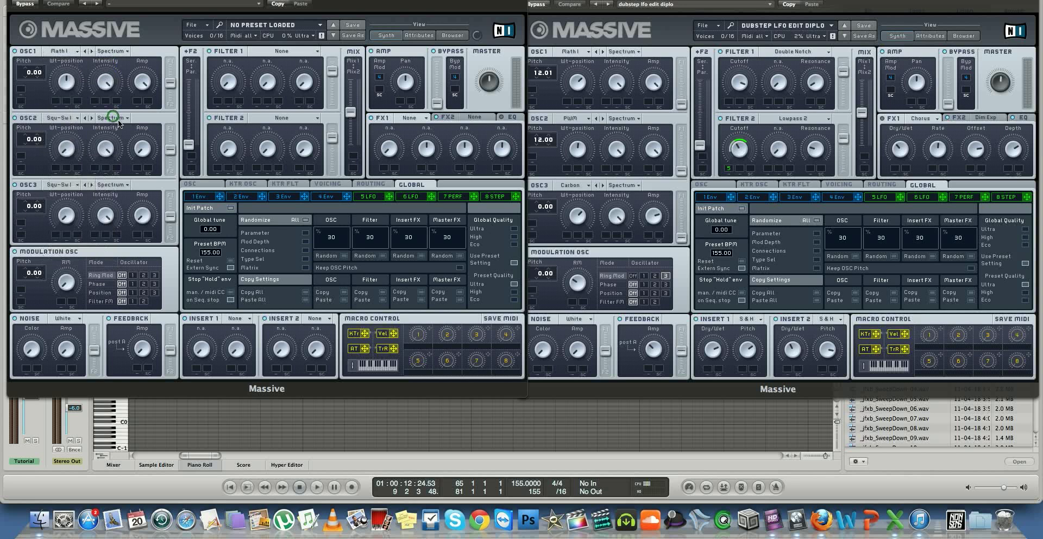
{"action": "left_click_drag", "start_coordinate": [64, 83], "coordinate": [69, 66]}
- Route all three oscillators fully to Filter 2 and set the OSC1 pitch to 12.00
{"action": "left_click_drag", "start_coordinate": [167, 80], "coordinate": [166, 208]}
{"action": "left_click_drag", "start_coordinate": [165, 145], "coordinate": [182, 279]}
{"action": "left_click_drag", "start_coordinate": [172, 212], "coordinate": [116, 468]}
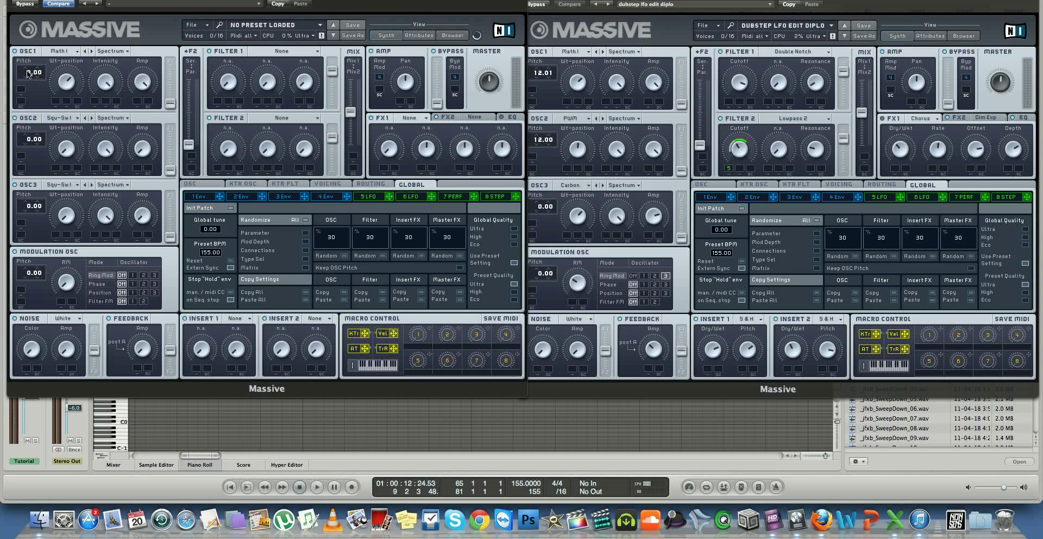
{"action": "left_click_drag", "start_coordinate": [29, 67], "coordinate": [30, 62]}
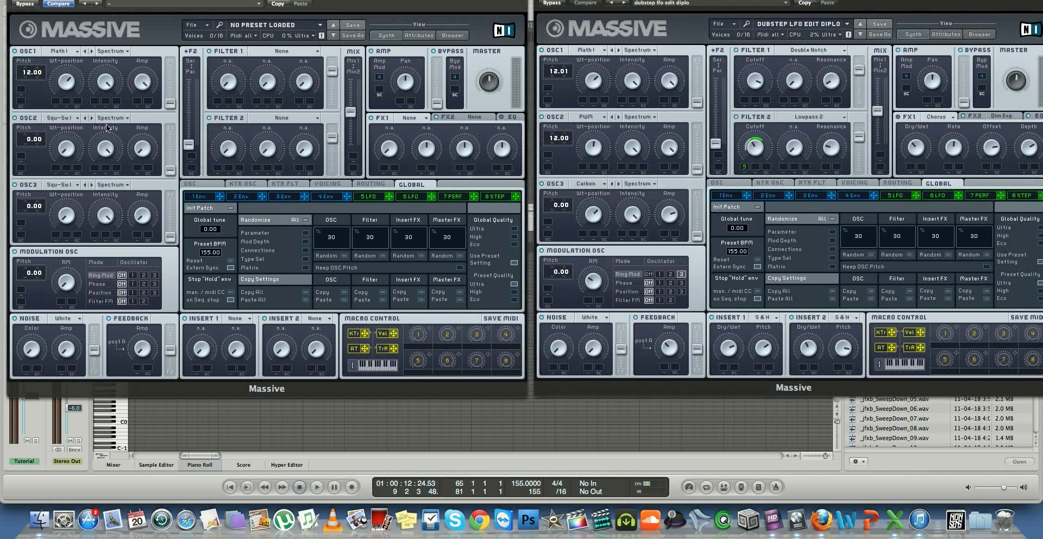
- Set OSC2 to the Dirty PWM wavetable used in the reference patch, with a pitch of 12.00
{"action": "left_click", "coordinate": [60, 118]}
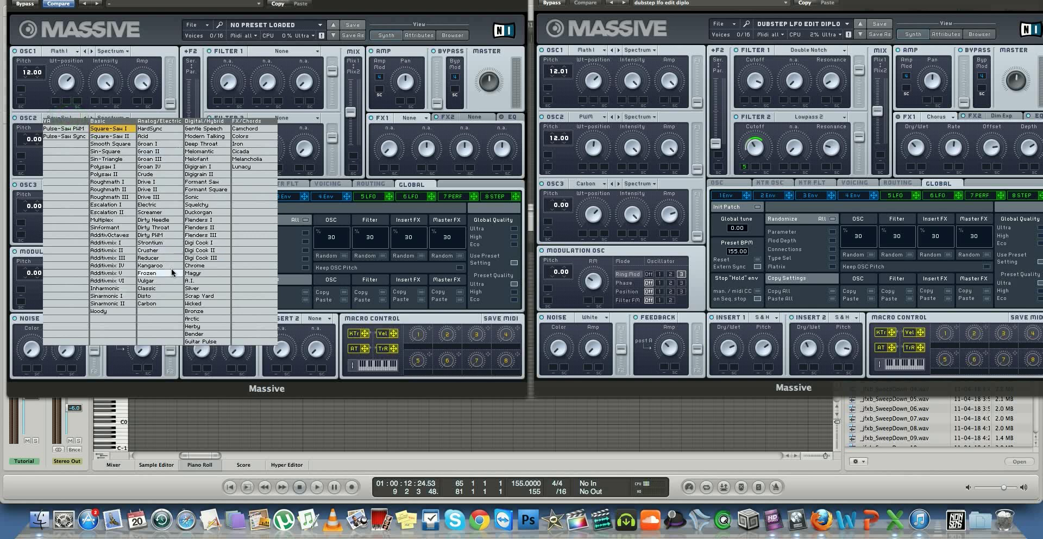
{"action": "left_click", "coordinate": [596, 116]}
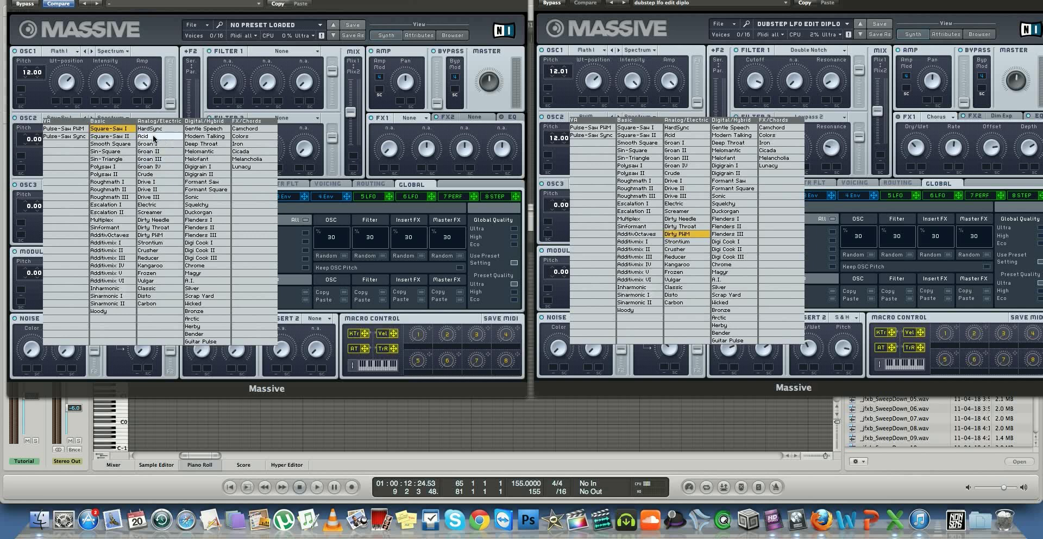
{"action": "left_click", "coordinate": [151, 235]}
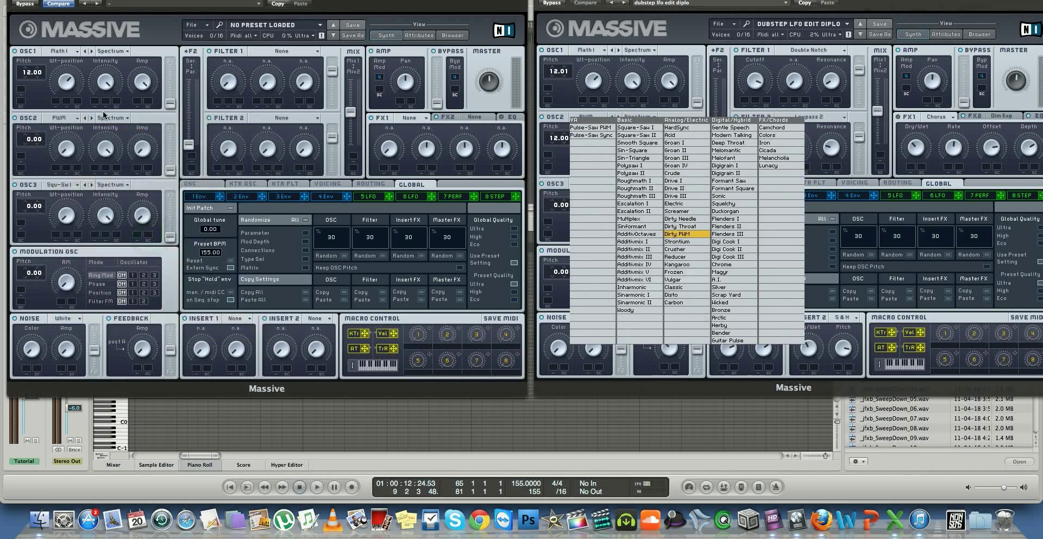
{"action": "left_click_drag", "start_coordinate": [30, 143], "coordinate": [34, 132]}
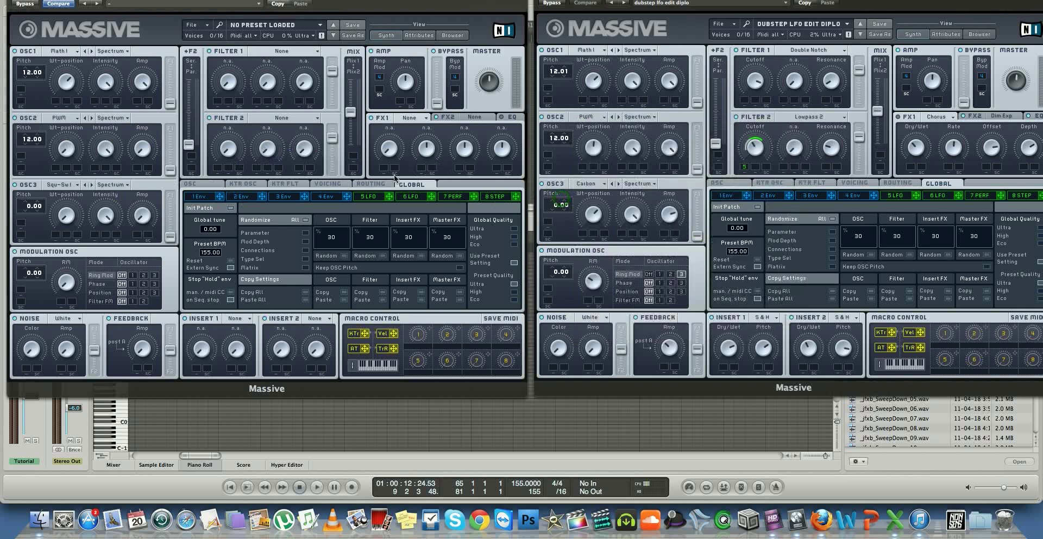
- Set OSC3 to the Carbon wavetable and match the wavetable positions and intensity of OSC2 and OSC3 to the reference patch
{"action": "left_click", "coordinate": [76, 185]}
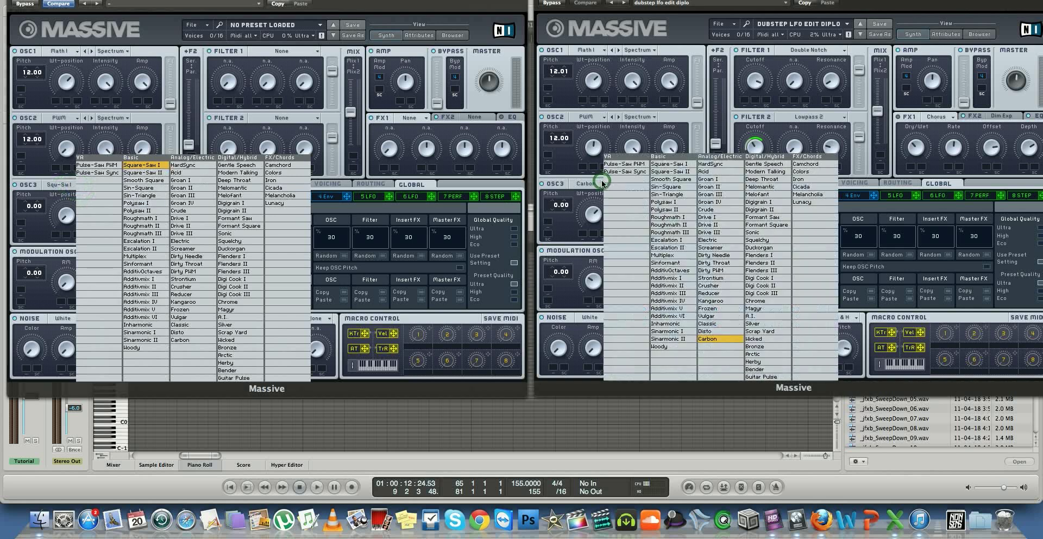
{"action": "left_click", "coordinate": [180, 339]}
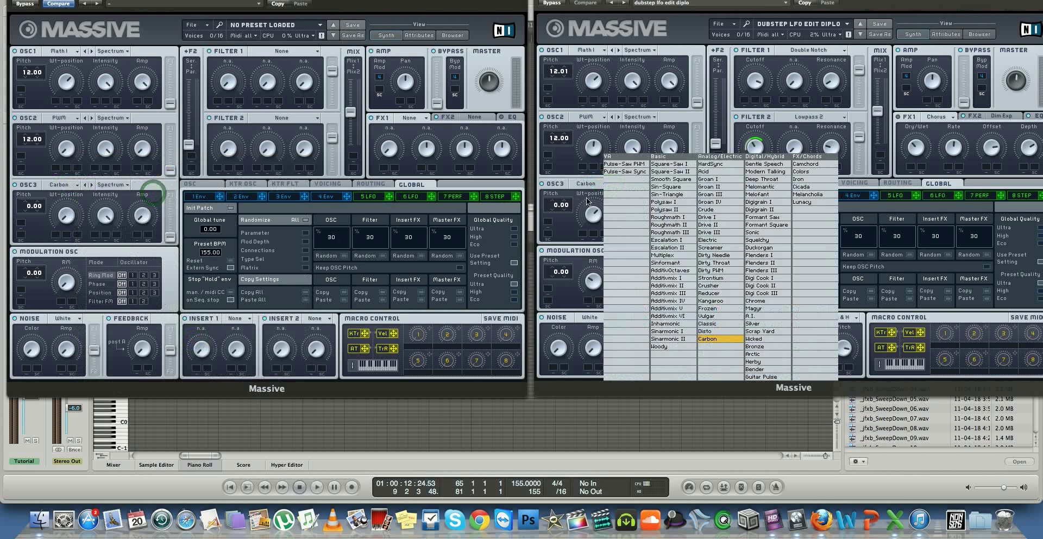
{"action": "left_click", "coordinate": [65, 147]}
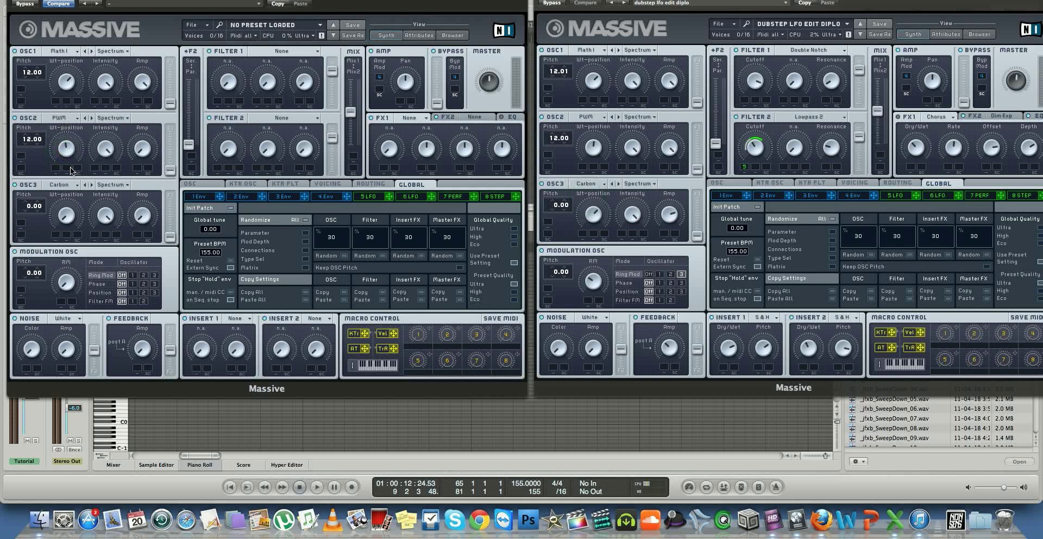
{"action": "left_click", "coordinate": [105, 147]}
{"action": "left_click", "coordinate": [69, 220]}
- Show envelope 4 in both patches and flatten the reference patch's envelope curve at full level
{"action": "left_click", "coordinate": [850, 195]}
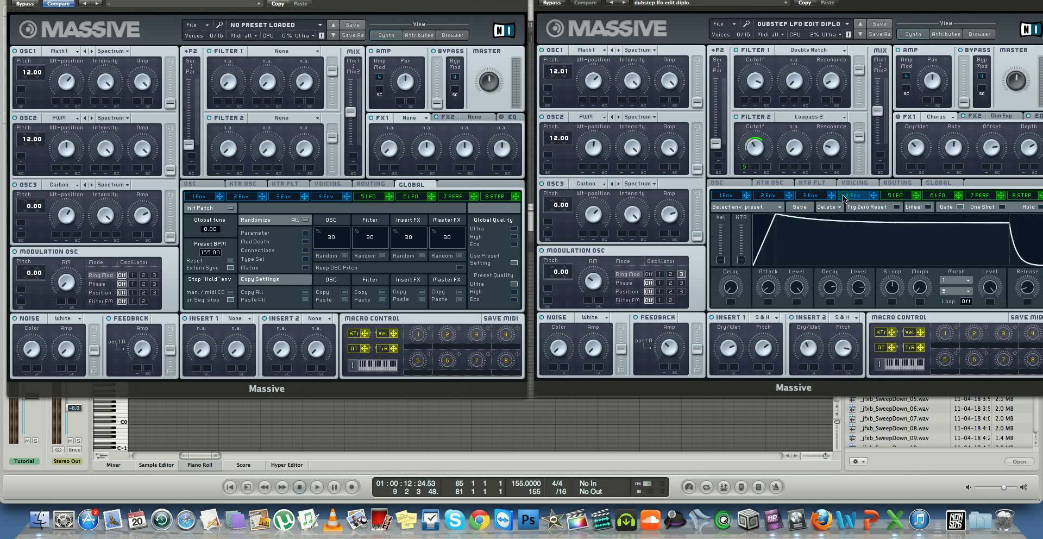
{"action": "left_click", "coordinate": [330, 193]}
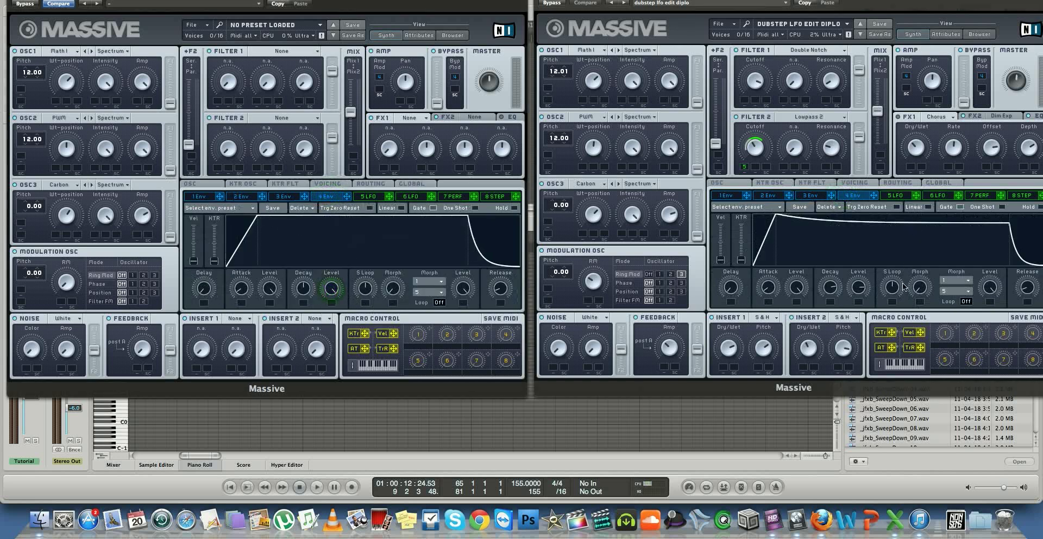
{"action": "left_click", "coordinate": [871, 243]}
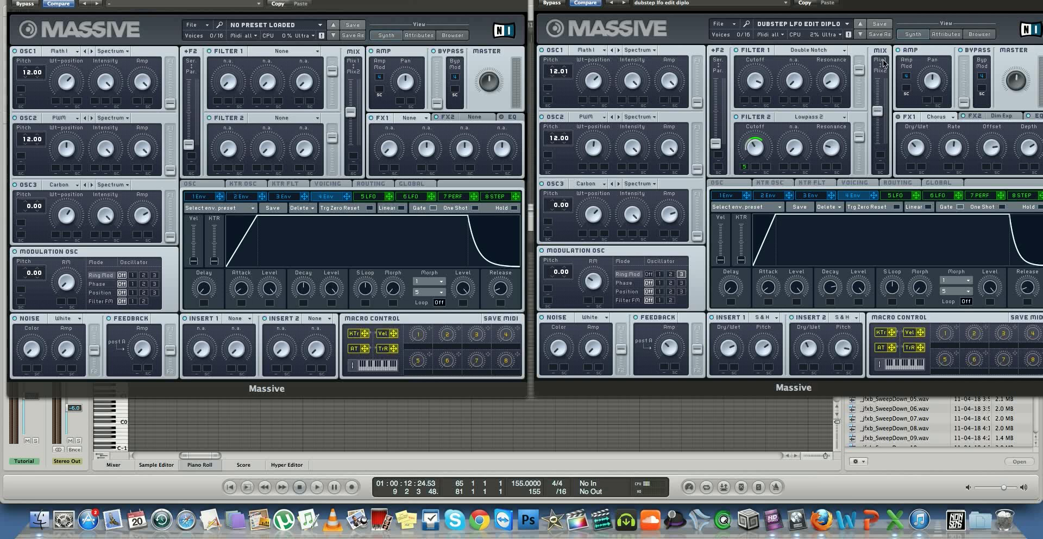
- Set Filter 1 to Double Notch and adjust its cutoff and resonance to match the reference patch
{"action": "left_click", "coordinate": [277, 51]}
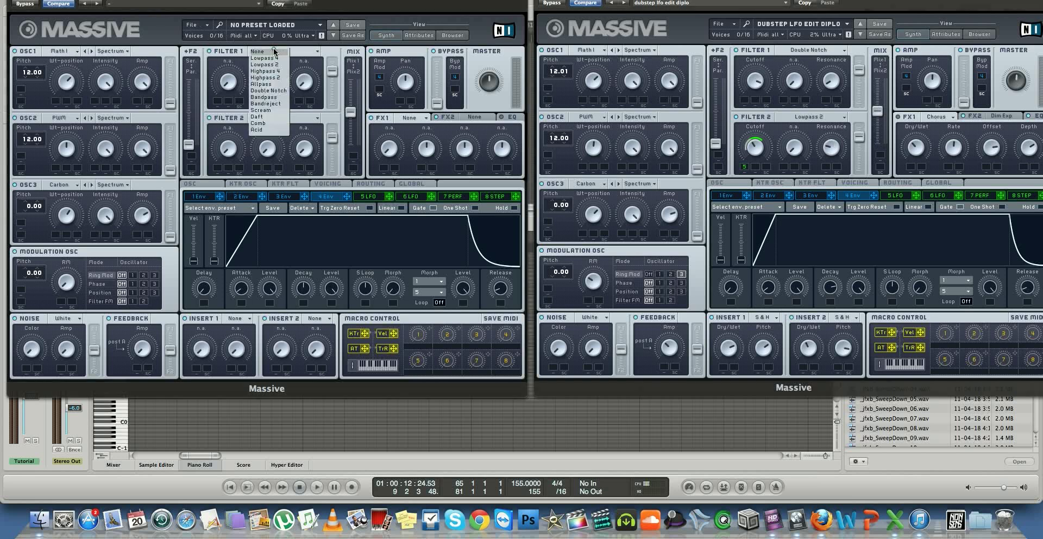
{"action": "left_click", "coordinate": [274, 95]}
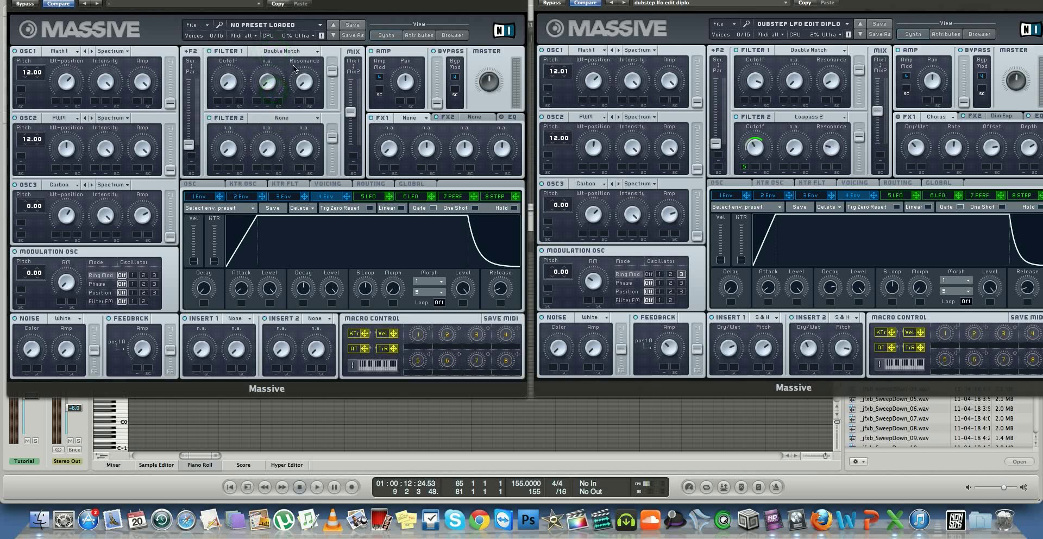
{"action": "left_click_drag", "start_coordinate": [227, 93], "coordinate": [229, 10]}
{"action": "left_click_drag", "start_coordinate": [294, 84], "coordinate": [363, 301]}
- Set Filter 2 to Lowpass 2 and modulate its cutoff with LFO 5, matching the reference patch's modulation range
{"action": "left_click", "coordinate": [285, 117]}
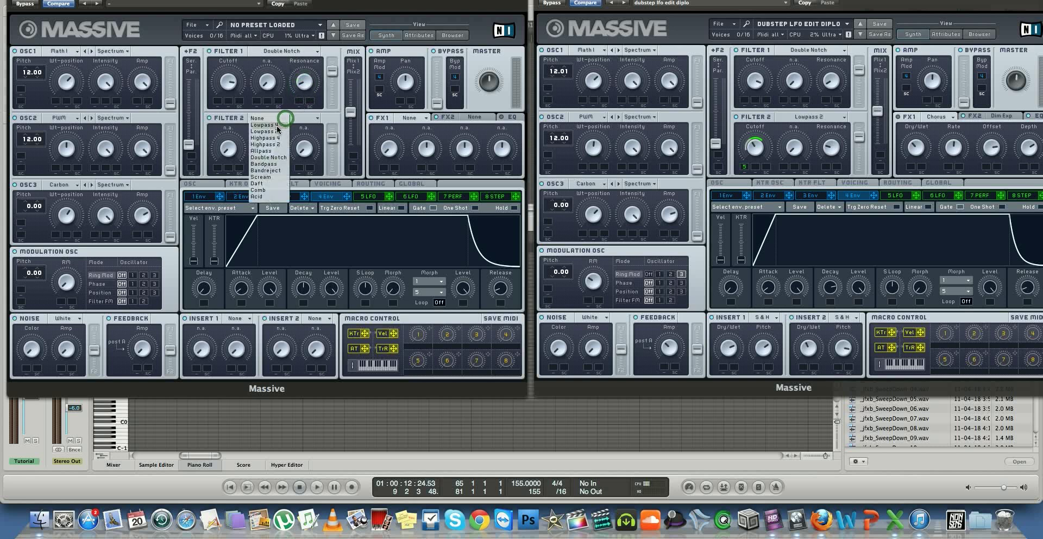
{"action": "left_click", "coordinate": [272, 132]}
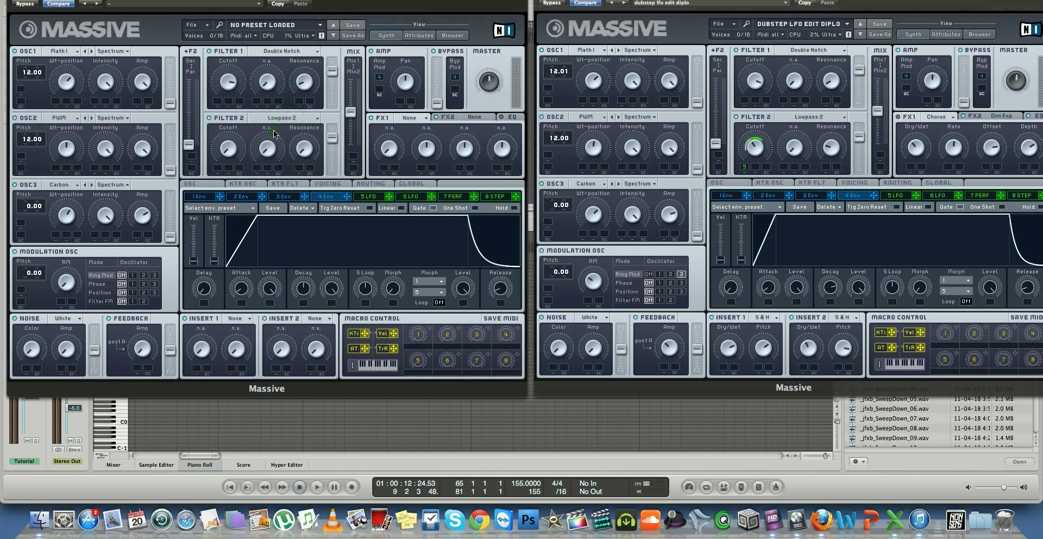
{"action": "left_click", "coordinate": [899, 196]}
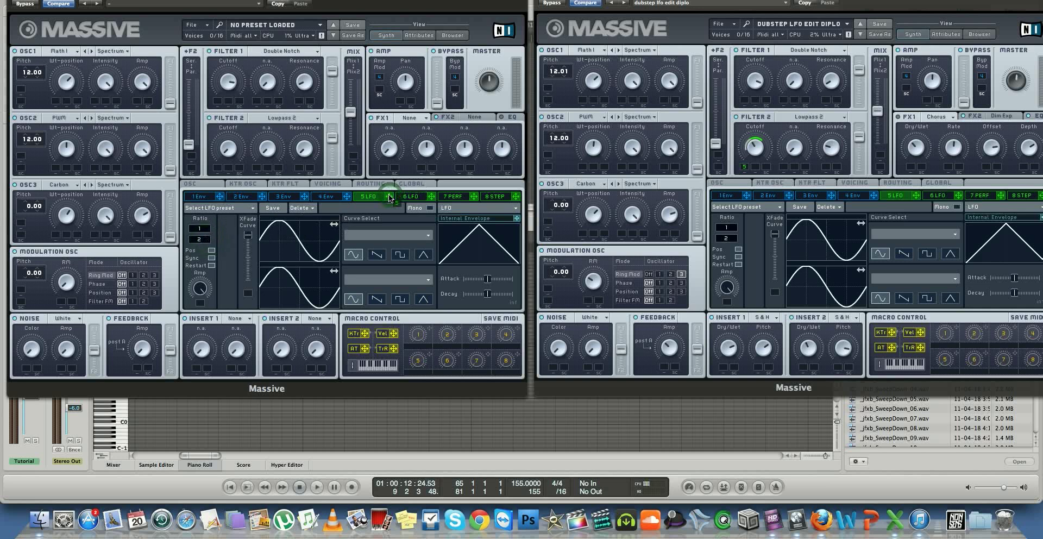
{"action": "left_click_drag", "start_coordinate": [215, 169], "coordinate": [216, 168]}
{"action": "left_click_drag", "start_coordinate": [217, 168], "coordinate": [219, 152]}
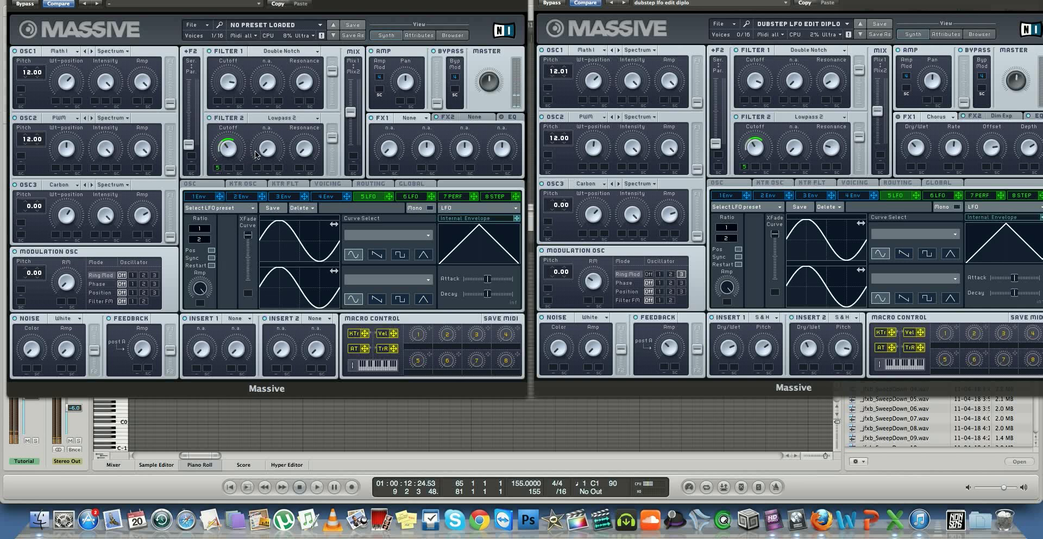
- Set Insert 1 and Insert 2 to Sample & Hold and adjust Insert 2's Dry/Wet and Pitch to match the reference patch
{"action": "left_click", "coordinate": [239, 321]}
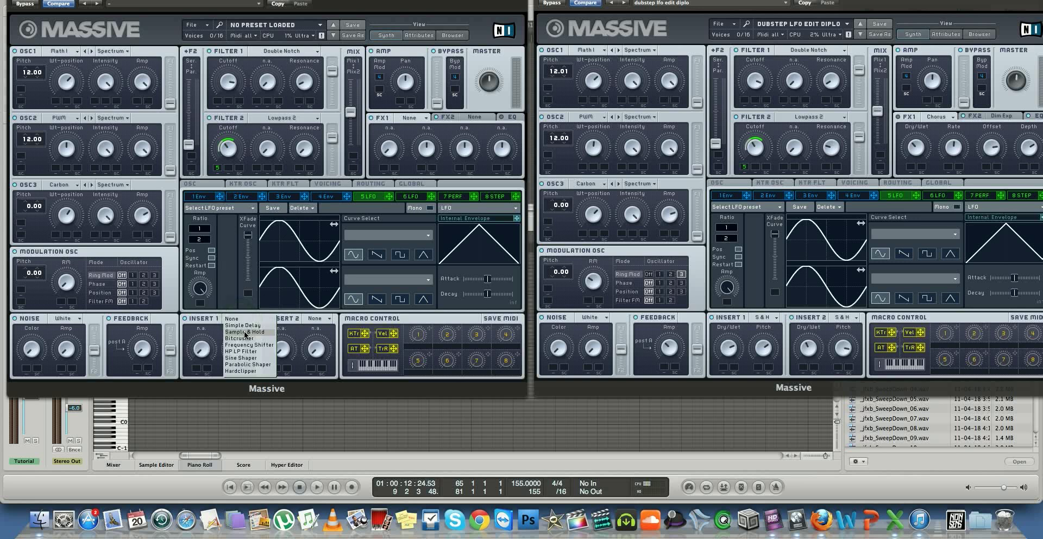
{"action": "left_click", "coordinate": [244, 333]}
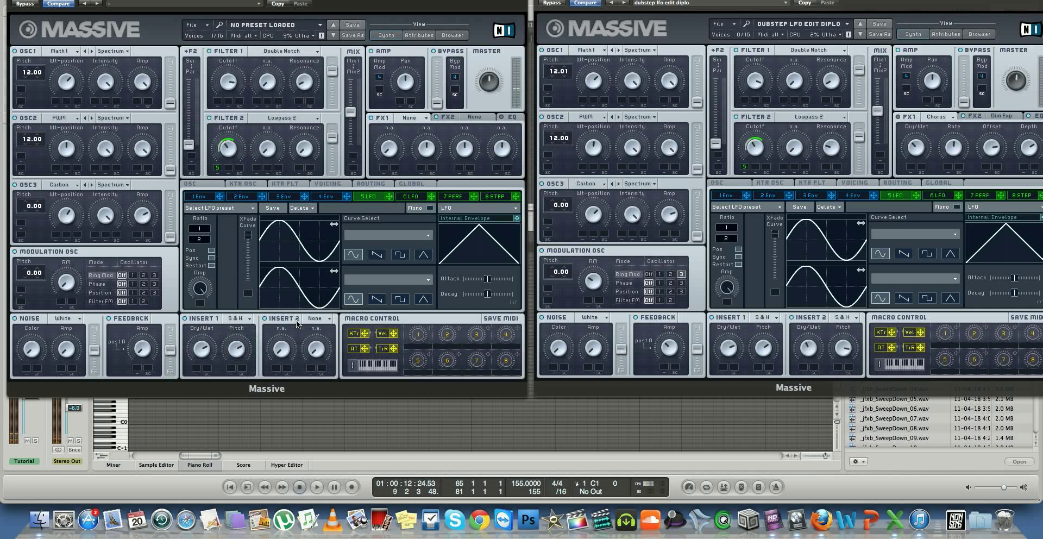
{"action": "left_click", "coordinate": [313, 318]}
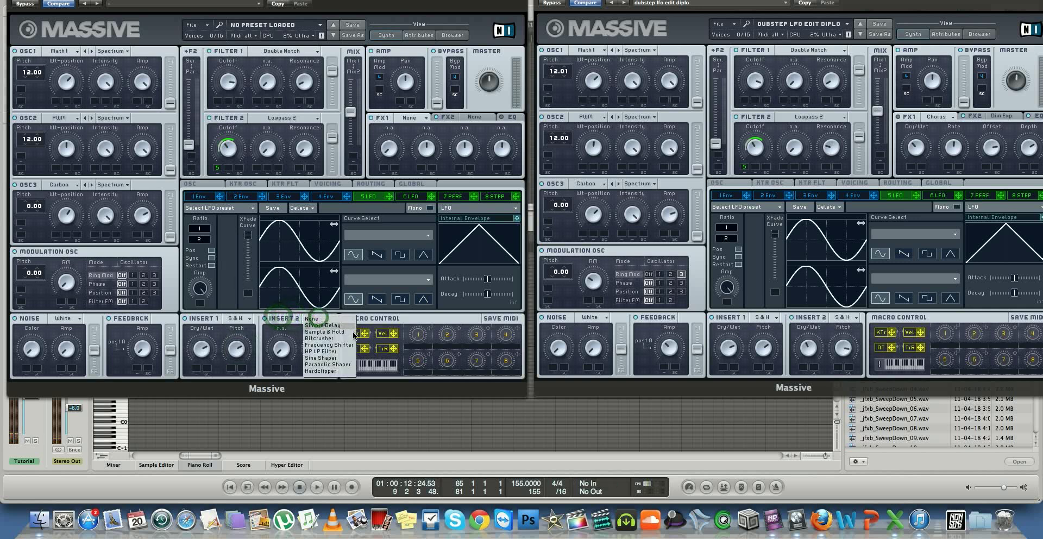
{"action": "left_click", "coordinate": [340, 328]}
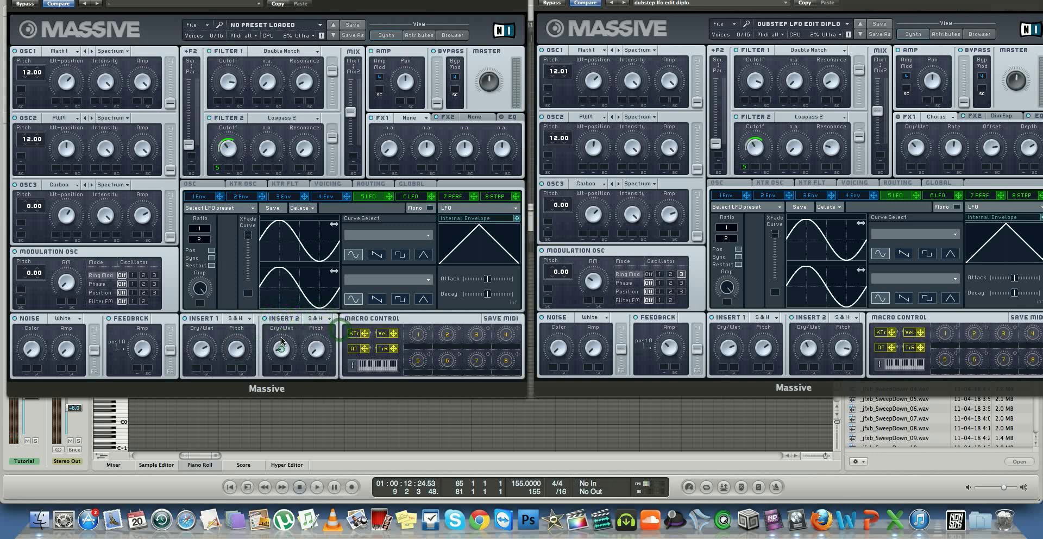
{"action": "left_click_drag", "start_coordinate": [280, 328], "coordinate": [279, 315]}
{"action": "left_click_drag", "start_coordinate": [319, 351], "coordinate": [326, 267]}
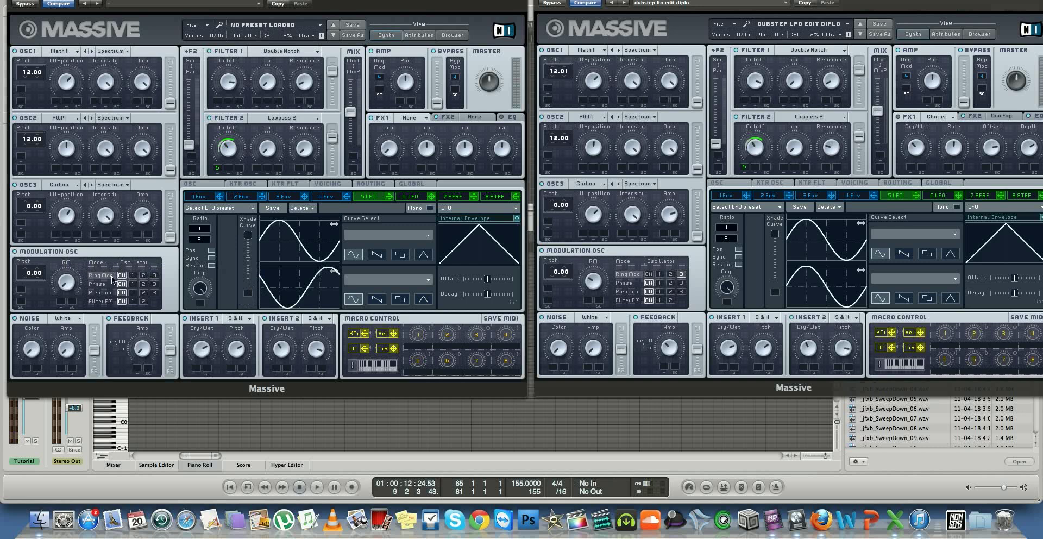
- Assign the modulation oscillator's ring modulation to oscillator 3 and raise its RM amount to match the reference patch
{"action": "left_click", "coordinate": [154, 275]}
{"action": "left_click", "coordinate": [640, 276]}
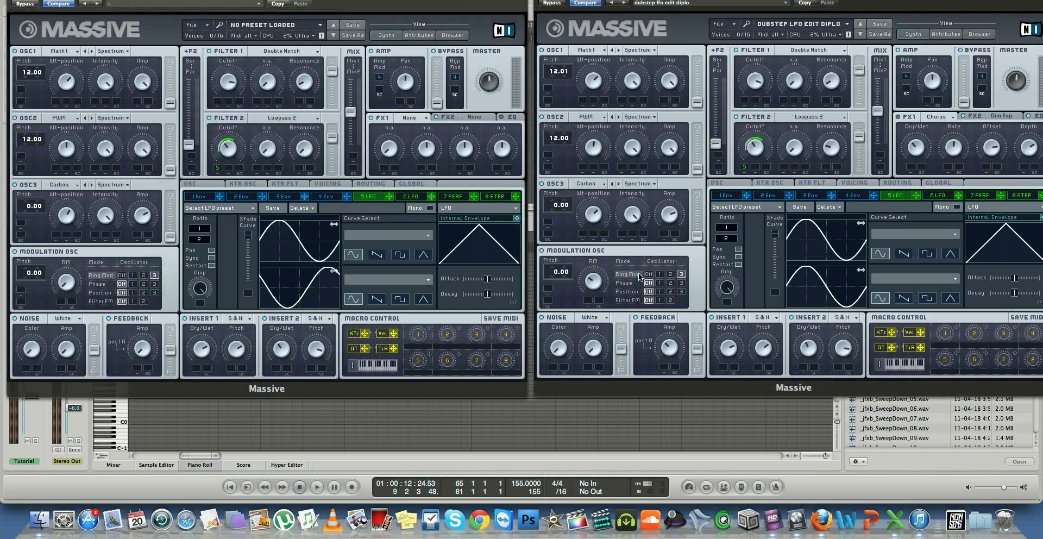
{"action": "left_click", "coordinate": [680, 275]}
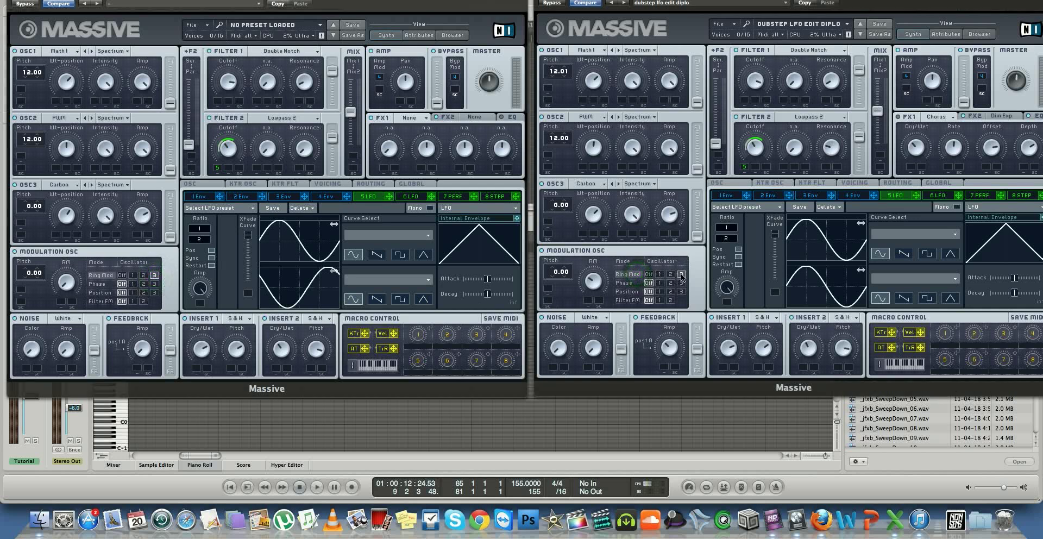
{"action": "left_click", "coordinate": [65, 286]}
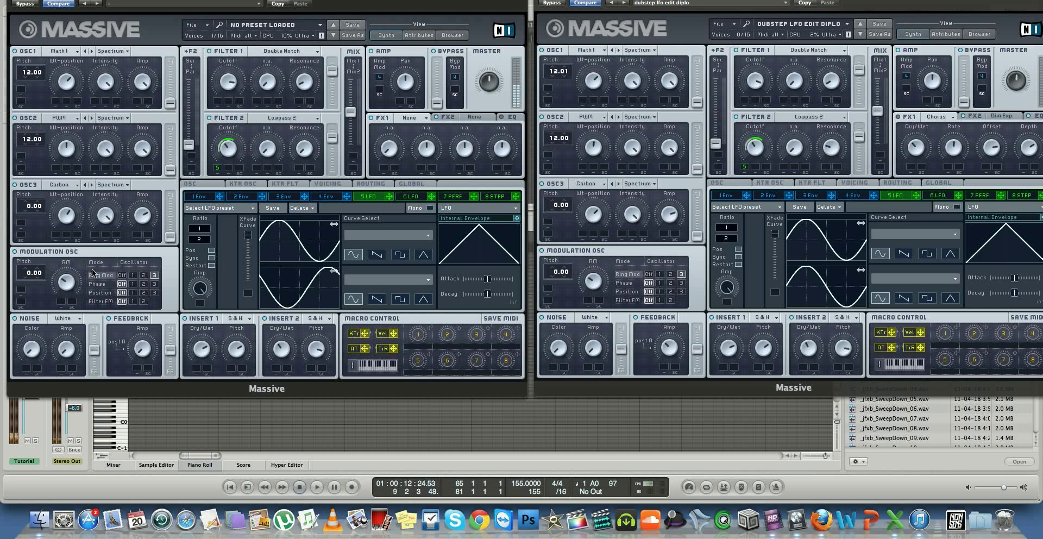
{"action": "left_click", "coordinate": [142, 348]}
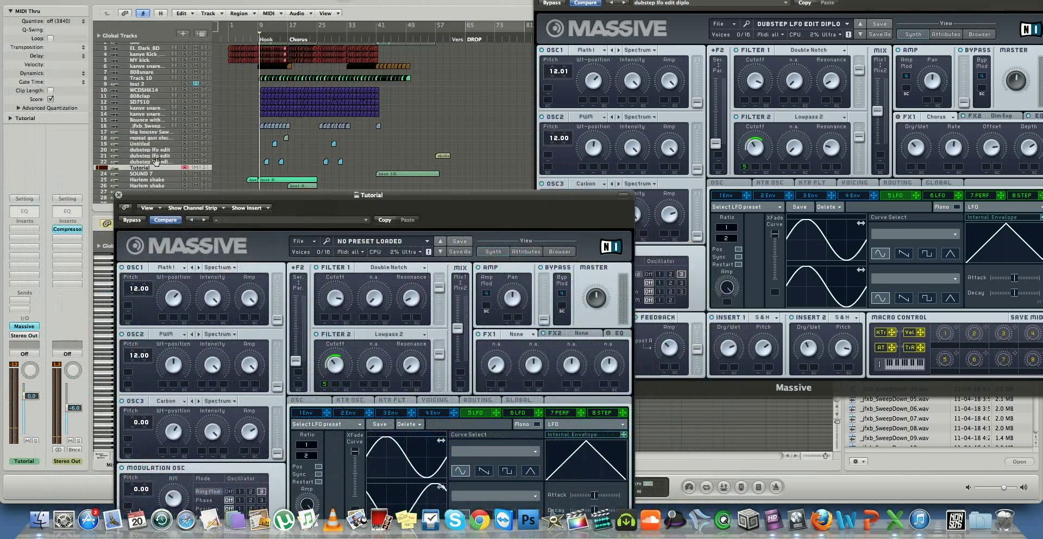
- Audition the reference dubstep lfo edit diplo track against the Tutorial track and adjust Filter 2's resonance in the new patch
{"action": "left_click", "coordinate": [155, 161]}
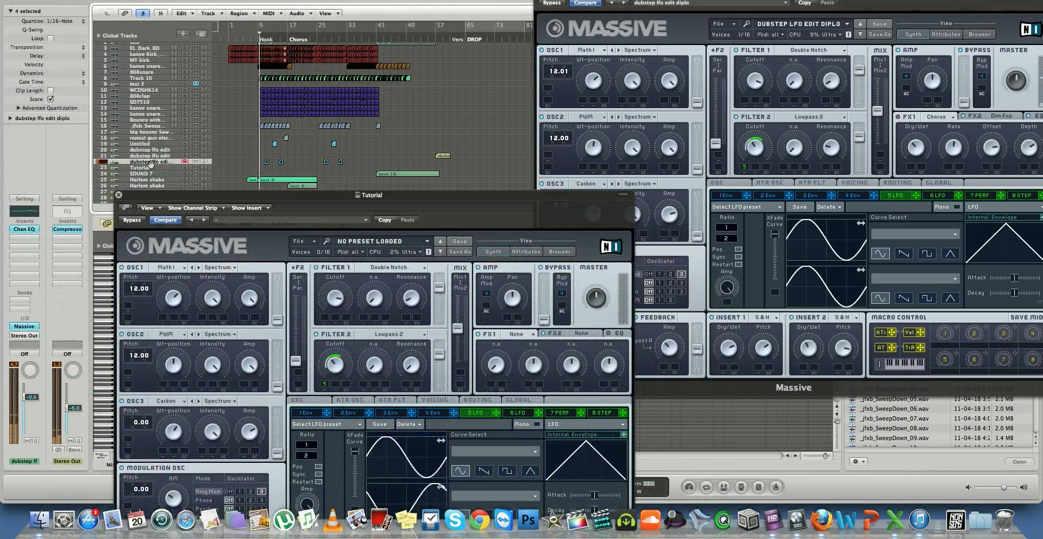
{"action": "left_click", "coordinate": [153, 161]}
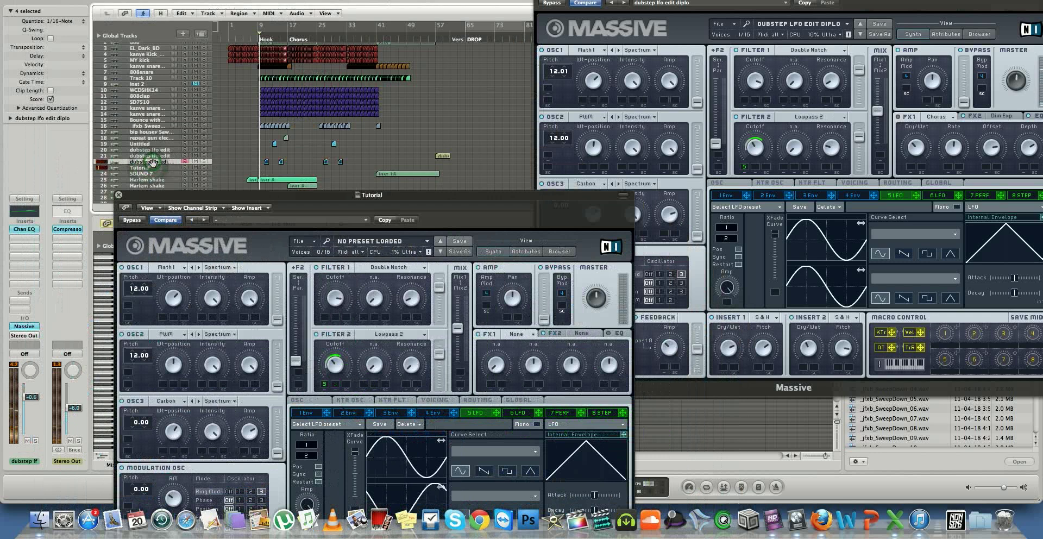
{"action": "left_click", "coordinate": [154, 167]}
{"action": "left_click_drag", "start_coordinate": [250, 243], "coordinate": [160, 38]}
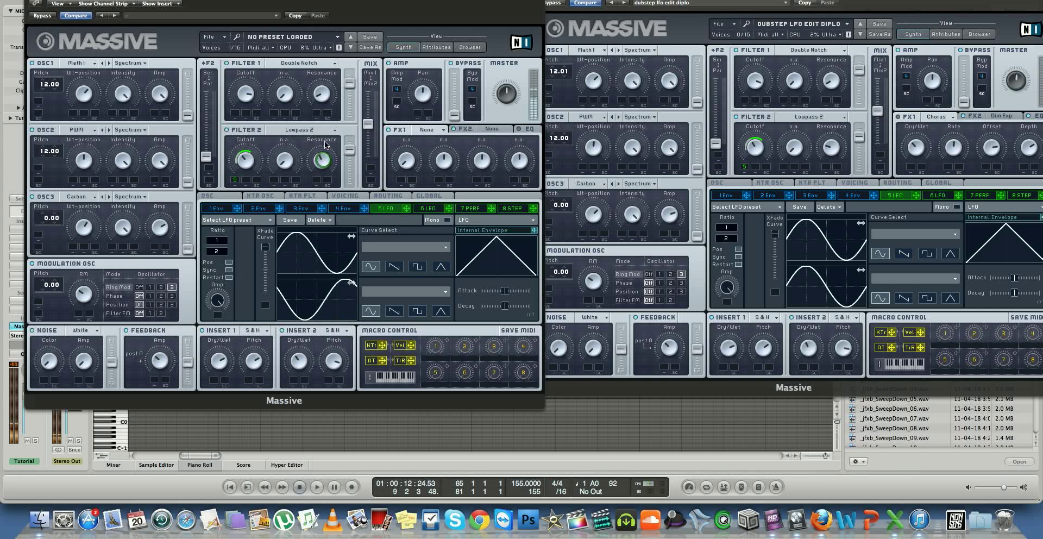
{"action": "left_click_drag", "start_coordinate": [324, 159], "coordinate": [325, 169]}
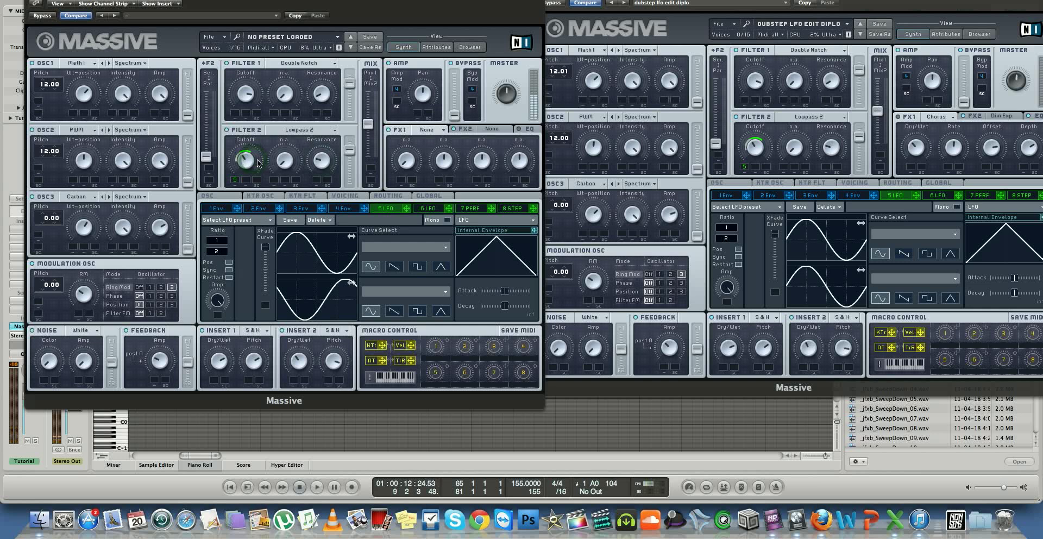
- Set FX2 to Dimension Expander, as in the reference patch, and adjust its Size
{"action": "left_click", "coordinate": [971, 119]}
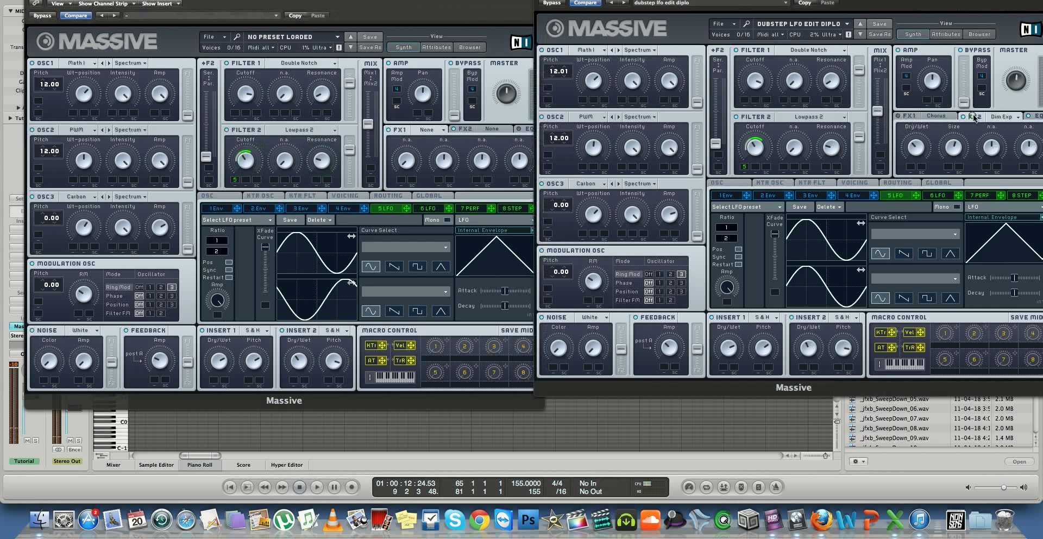
{"action": "left_click", "coordinate": [474, 132]}
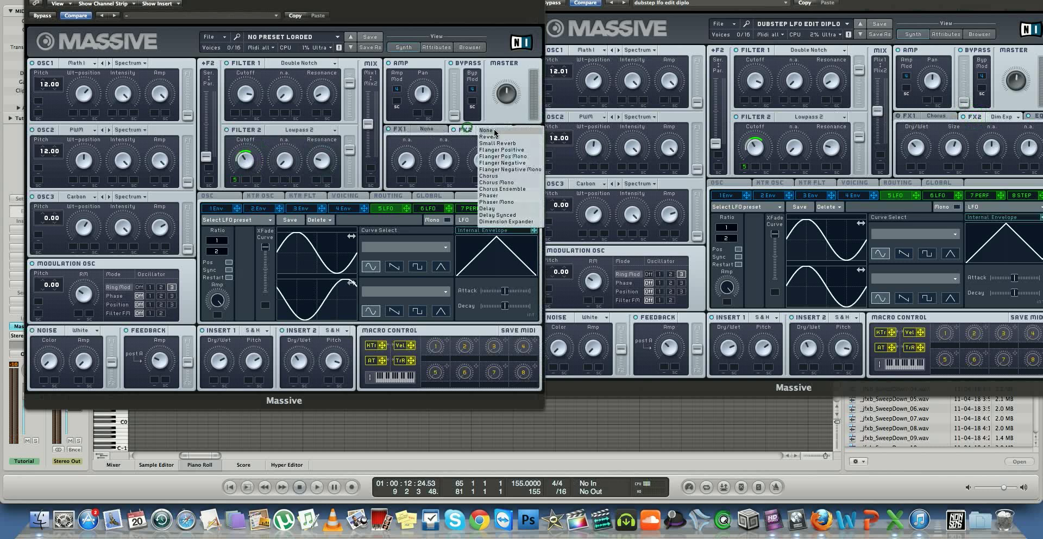
{"action": "left_click", "coordinate": [507, 222]}
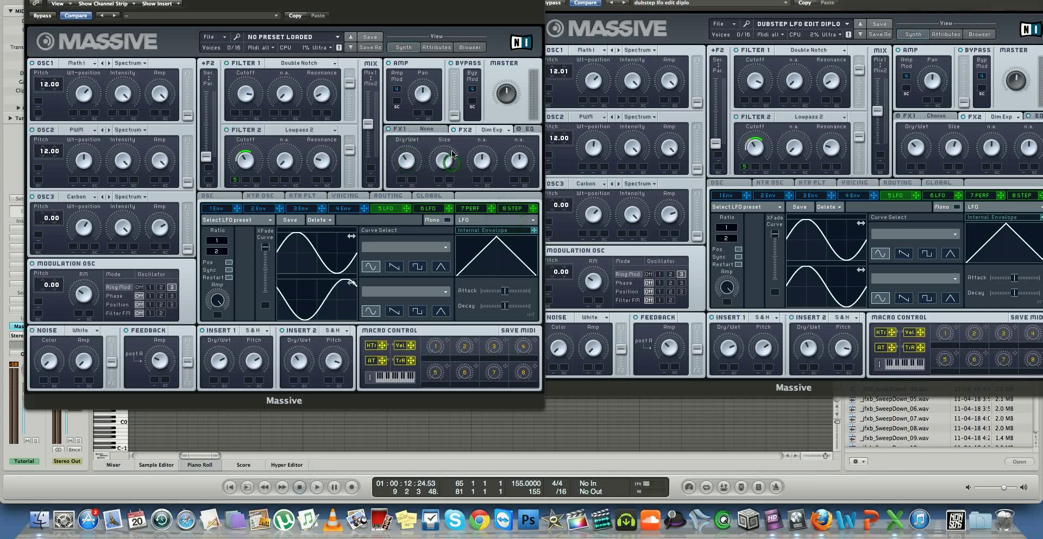
{"action": "left_click_drag", "start_coordinate": [443, 153], "coordinate": [444, 162]}
- Enable the Pitch Cutoff unison spread in the new patch's voicing settings with a value of 0.25, matching the reference
{"action": "left_click", "coordinate": [843, 194]}
{"action": "left_click", "coordinate": [854, 183]}
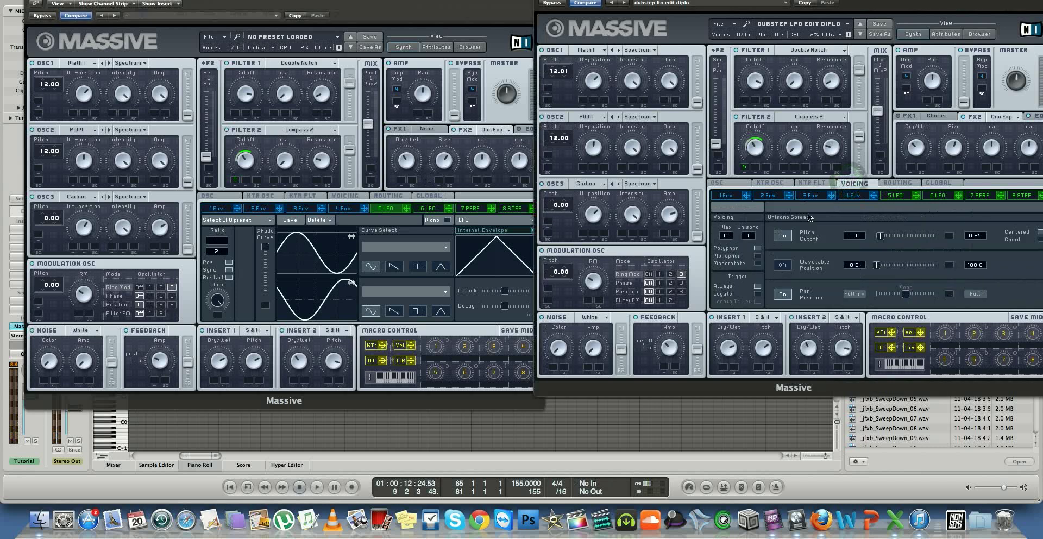
{"action": "left_click", "coordinate": [333, 196]}
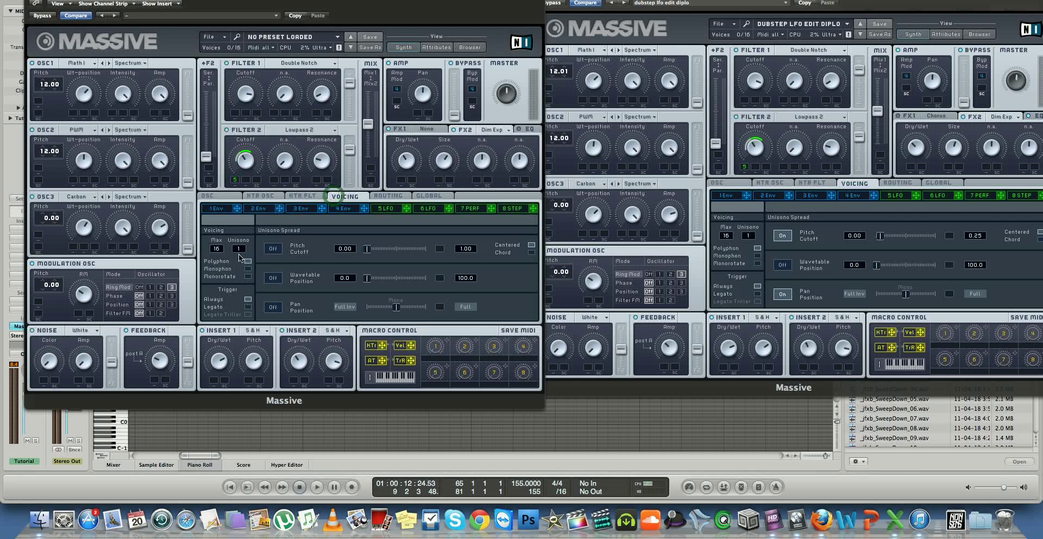
{"action": "left_click", "coordinate": [273, 249]}
{"action": "left_click_drag", "start_coordinate": [470, 250], "coordinate": [471, 223]}
{"action": "left_click", "coordinate": [369, 249]}
- Enable the Pan Position unison spread, raise it close to Full, and set Unison to 2 voices
{"action": "left_click", "coordinate": [274, 308]}
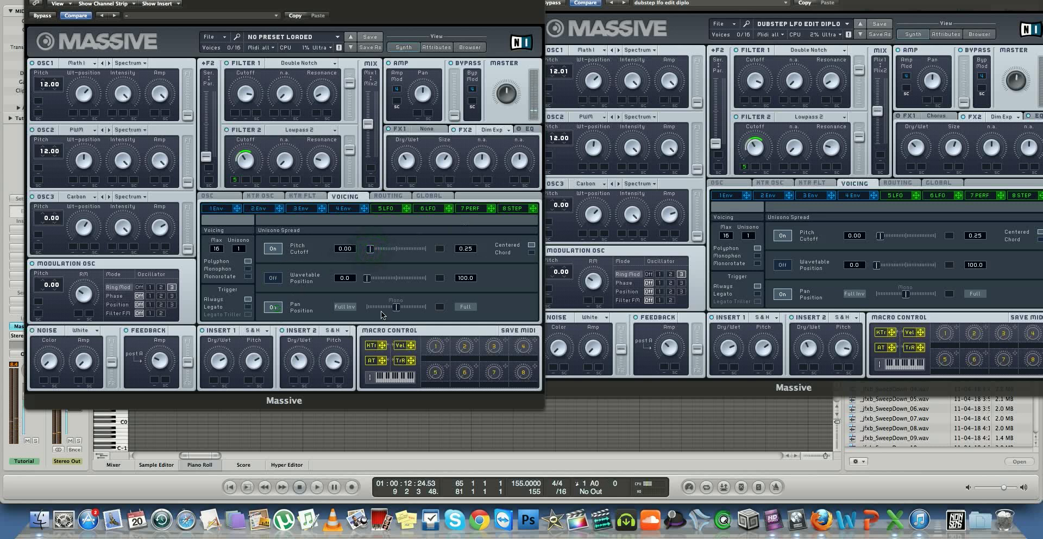
{"action": "left_click_drag", "start_coordinate": [397, 307], "coordinate": [432, 307]}
{"action": "left_click_drag", "start_coordinate": [241, 250], "coordinate": [241, 245]}
- Show envelope 1 in the reference patch, then reselect the Tutorial track and place its Massive window beside the reference
{"action": "left_click", "coordinate": [749, 236]}
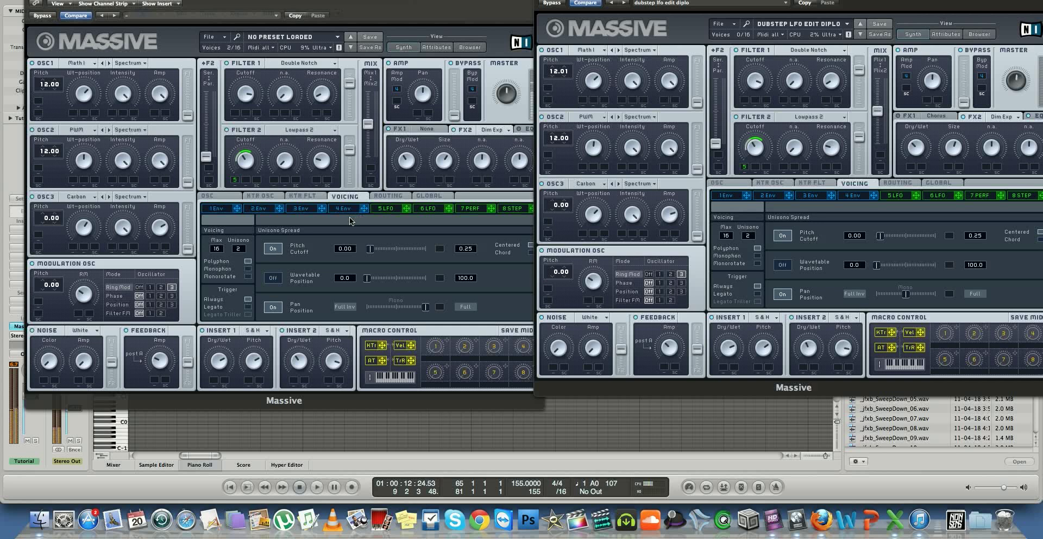
{"action": "left_click", "coordinate": [724, 195]}
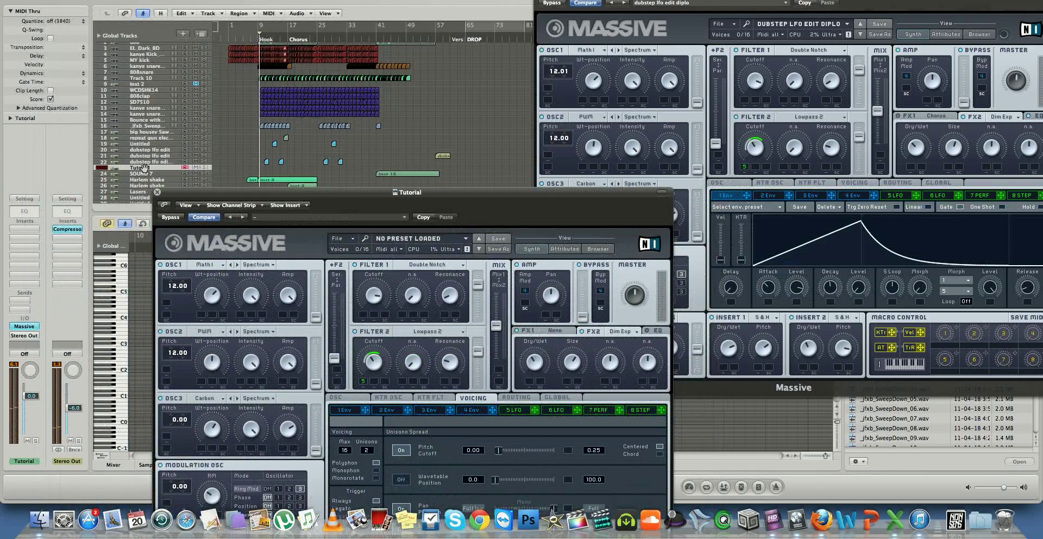
{"action": "left_click", "coordinate": [132, 165]}
{"action": "left_click", "coordinate": [136, 168]}
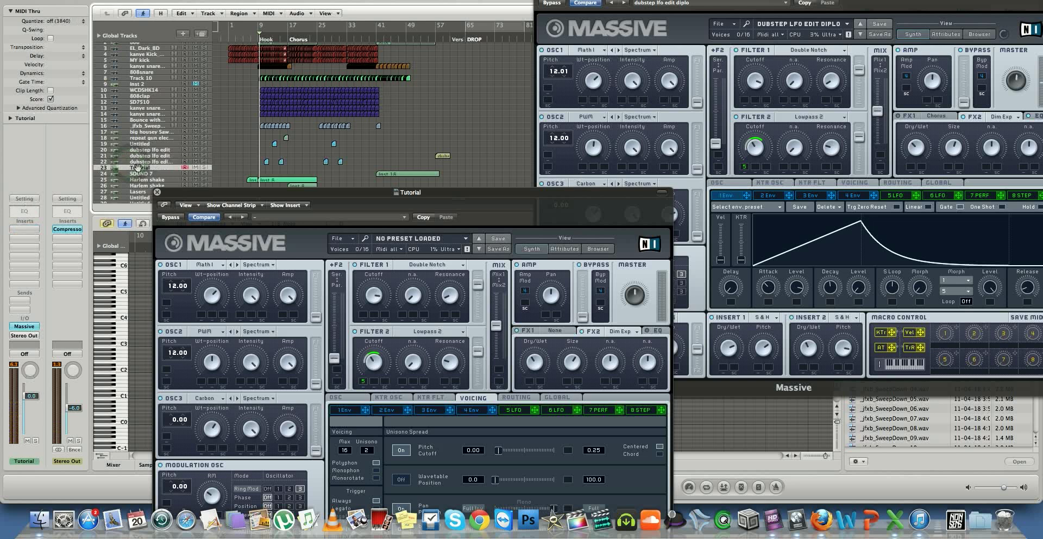
{"action": "left_click_drag", "start_coordinate": [337, 193], "coordinate": [224, 2]}
- Show the EQ settings in both patches and adjust the Tutorial patch's EQ Frequency to match the reference, arranging both windows for comparison
{"action": "left_click", "coordinate": [1034, 116]}
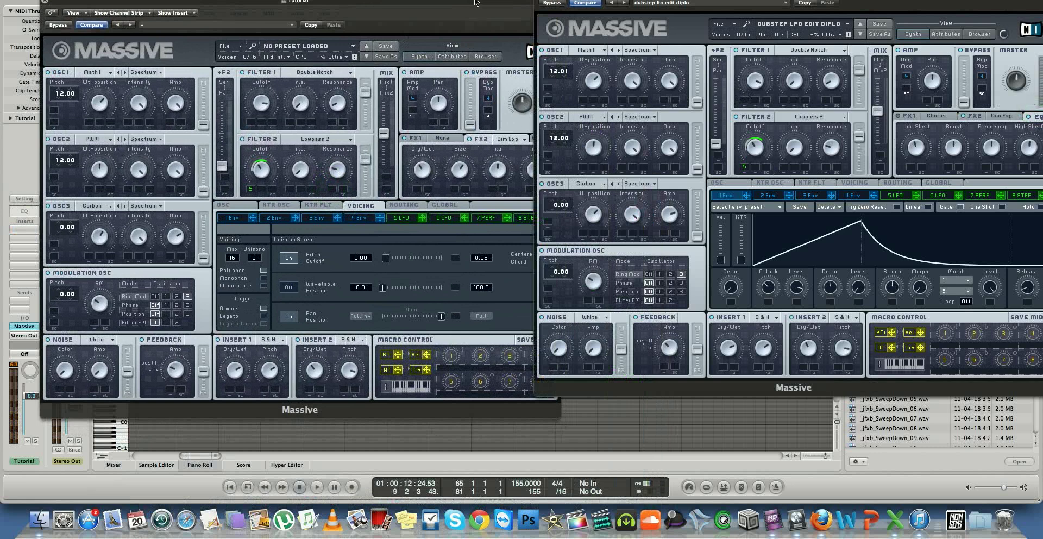
{"action": "left_click_drag", "start_coordinate": [474, 1], "coordinate": [464, 3]}
{"action": "left_click", "coordinate": [532, 140]}
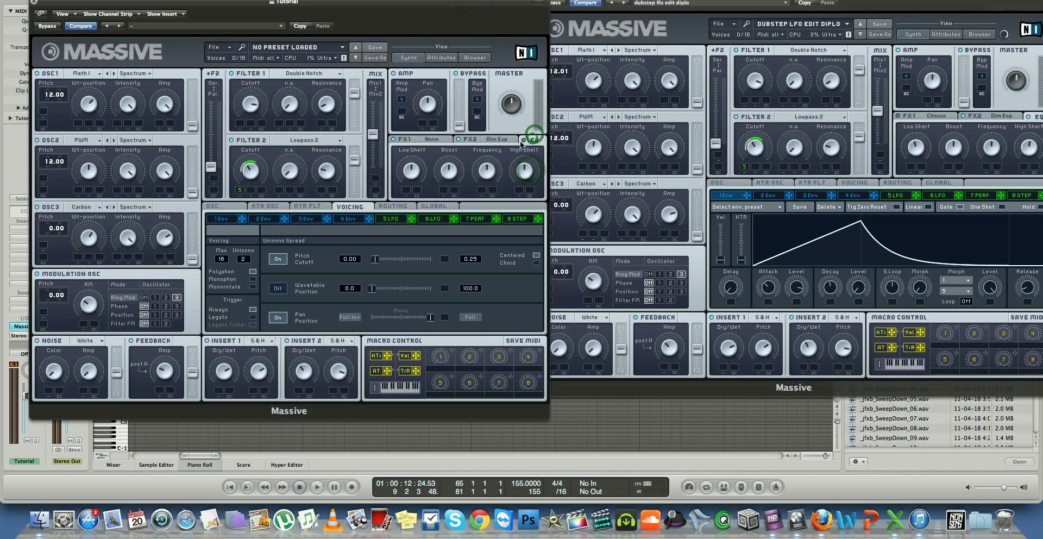
{"action": "left_click", "coordinate": [412, 170]}
{"action": "left_click_drag", "start_coordinate": [869, 3], "coordinate": [844, 6]}
{"action": "left_click", "coordinate": [460, 98]}
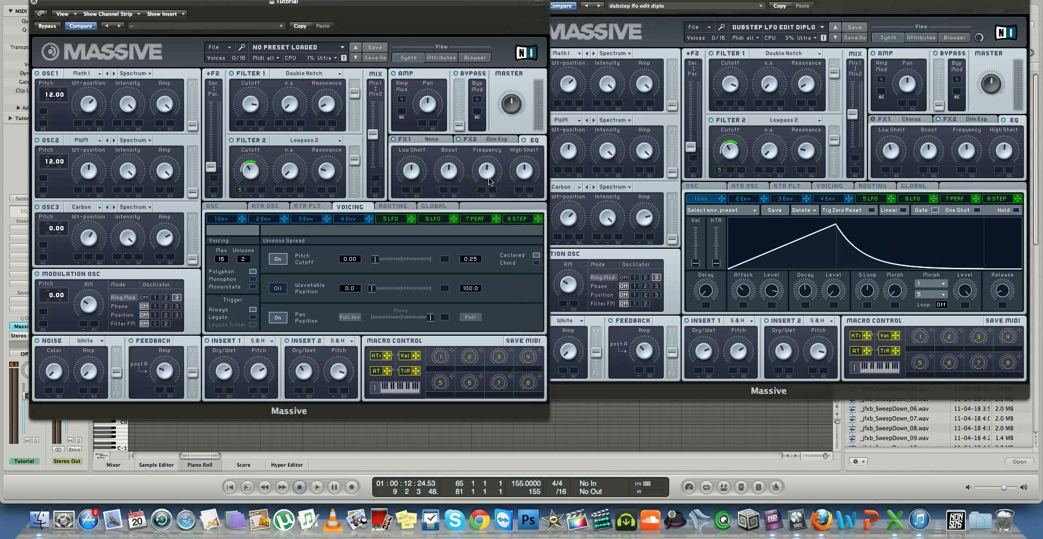
{"action": "mouse_move", "coordinate": [491, 168]}
{"action": "left_mouse_down"}
{"action": "mouse_move", "coordinate": [470, 166]}
{"action": "mouse_move", "coordinate": [494, 173]}
{"action": "left_mouse_up"}
{"action": "left_click_drag", "start_coordinate": [342, 4], "coordinate": [522, 17]}
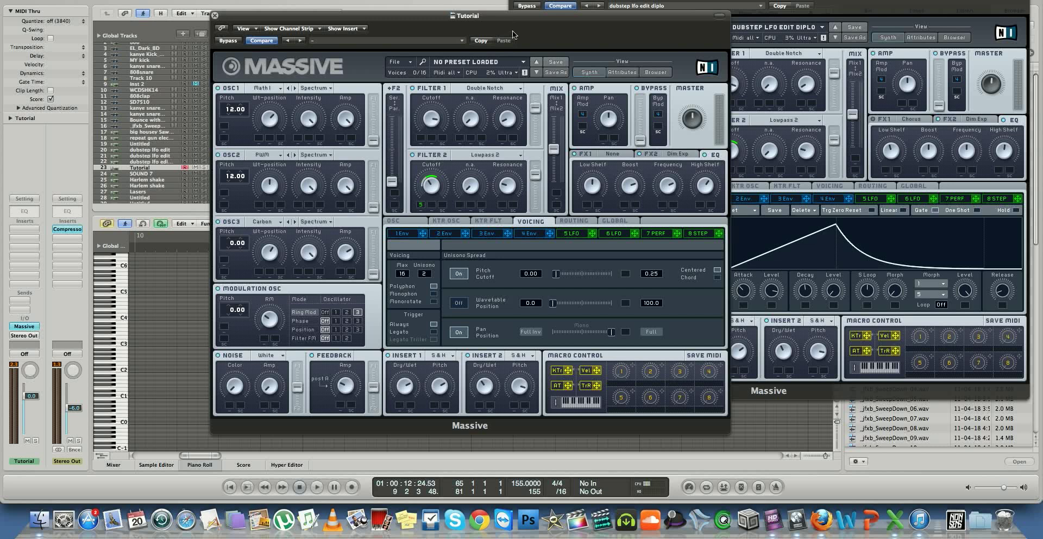
{"action": "left_click_drag", "start_coordinate": [542, 17], "coordinate": [394, 19]}
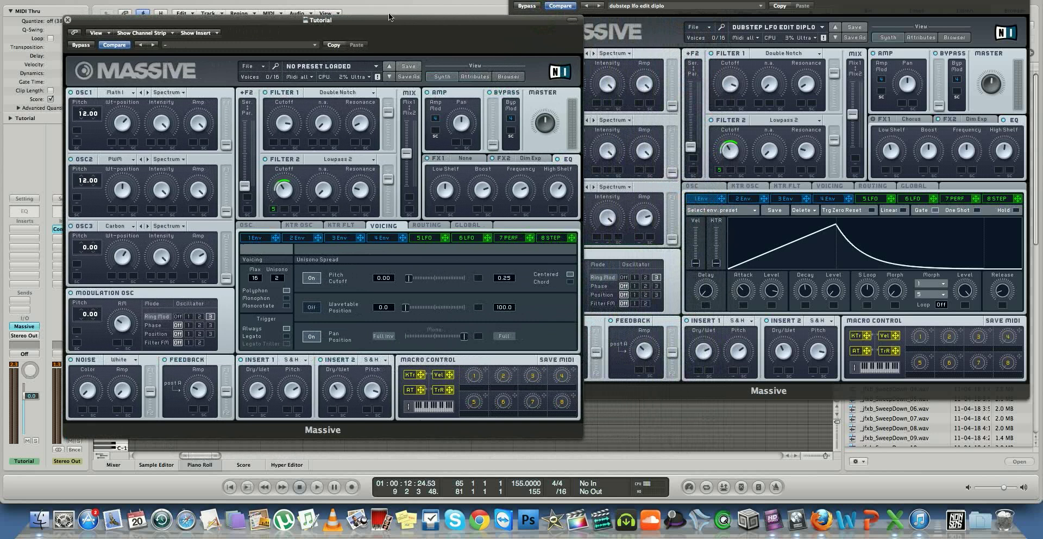